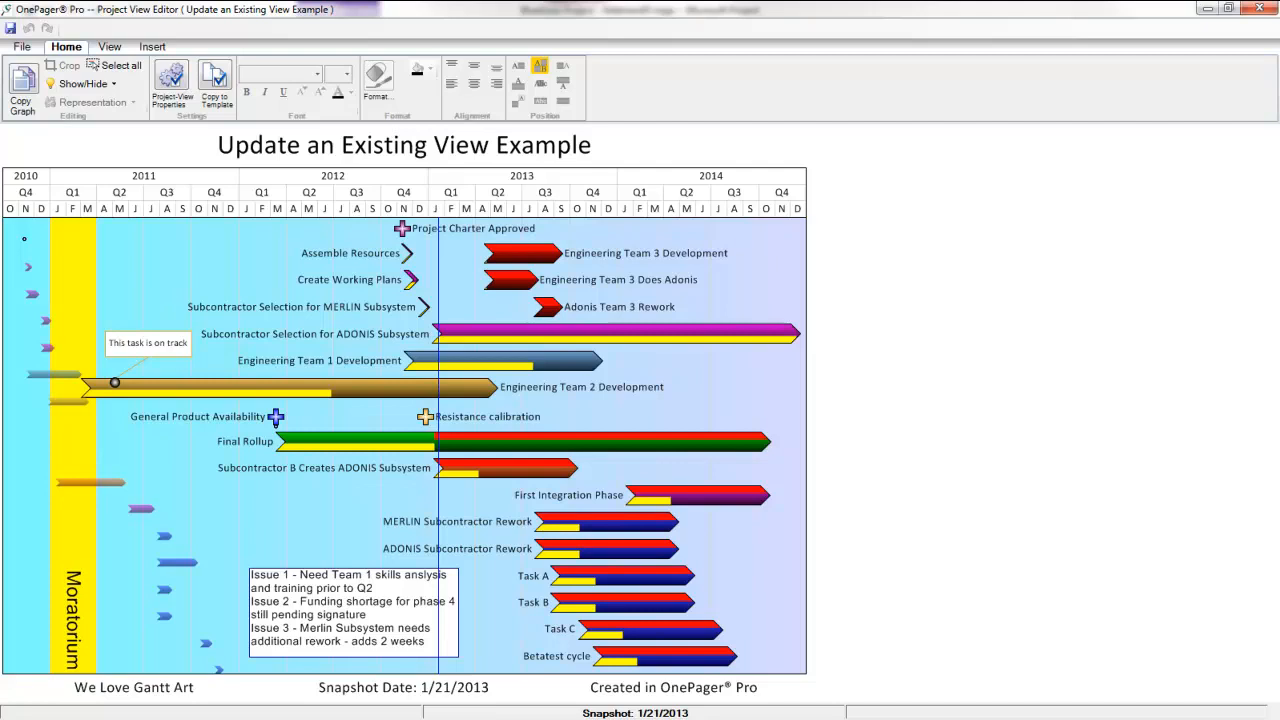
# - Switch to Microsoft Project and set the duration to 150 days for Subcontractor B Creates ADONIS Subsystem, filling it down through Betatest cycle
pyautogui.hotkey('alt', 'Tab')
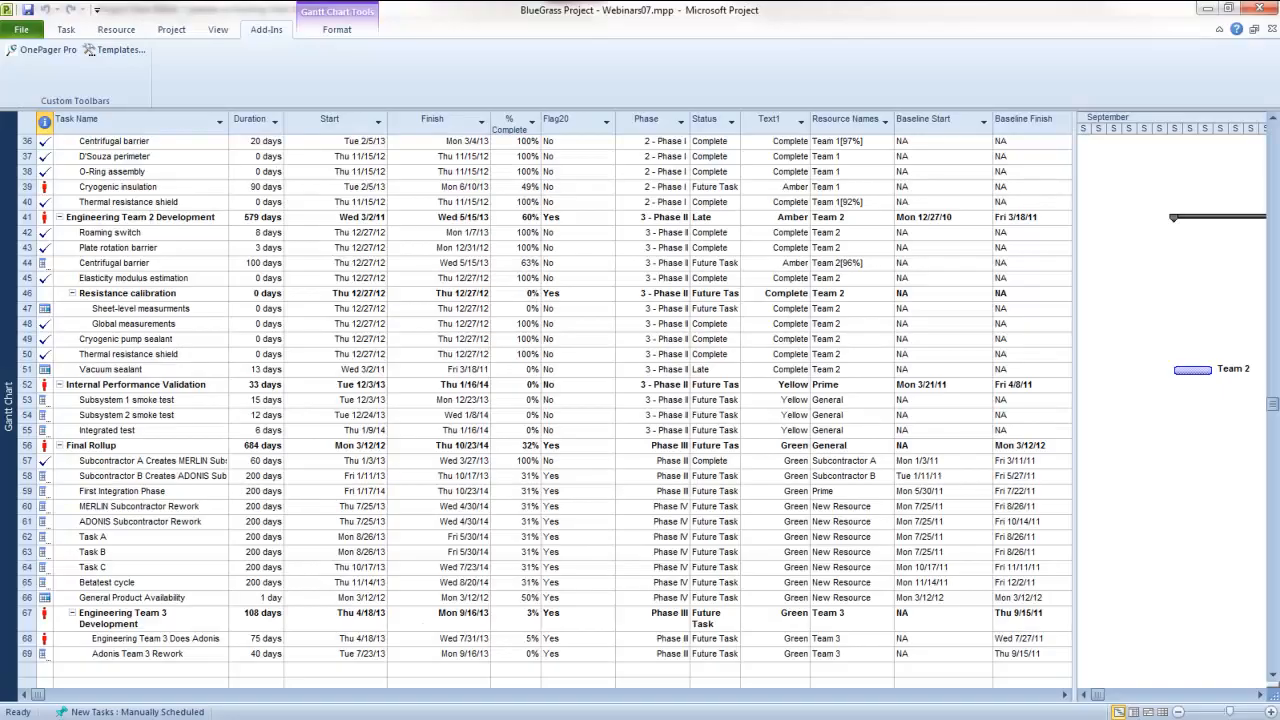
pyautogui.click(270, 476)
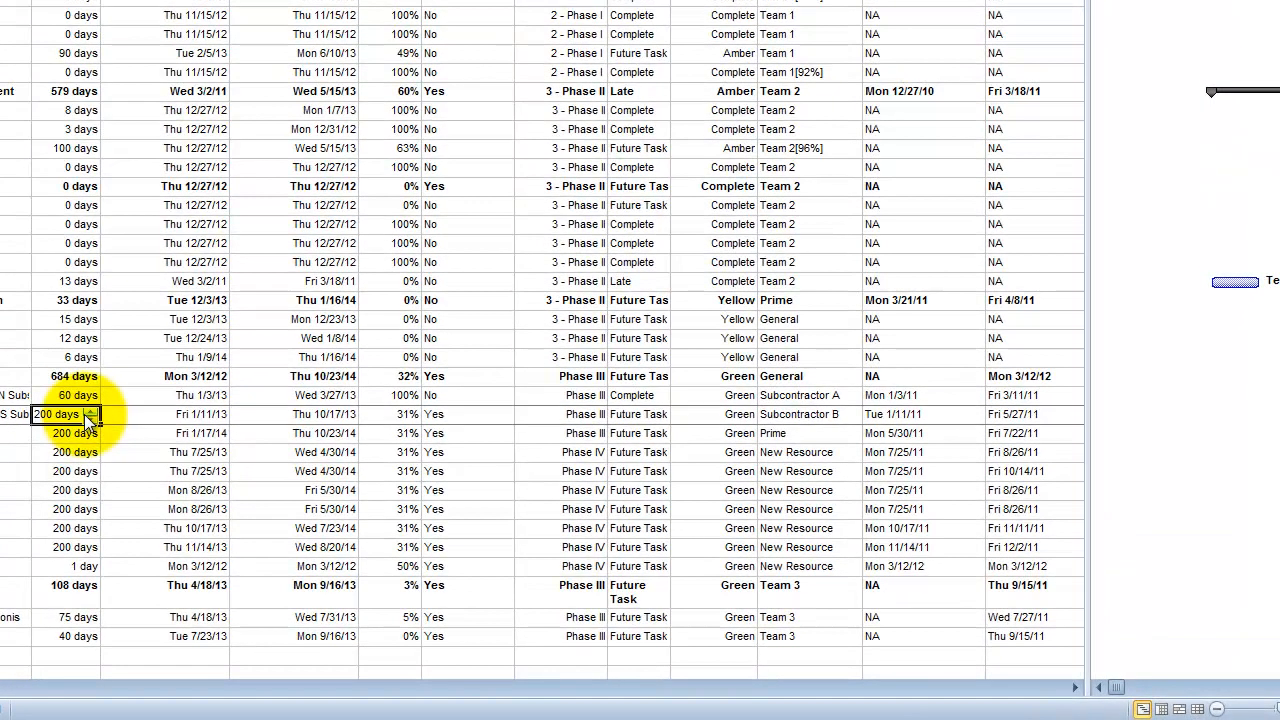
pyautogui.write('150')
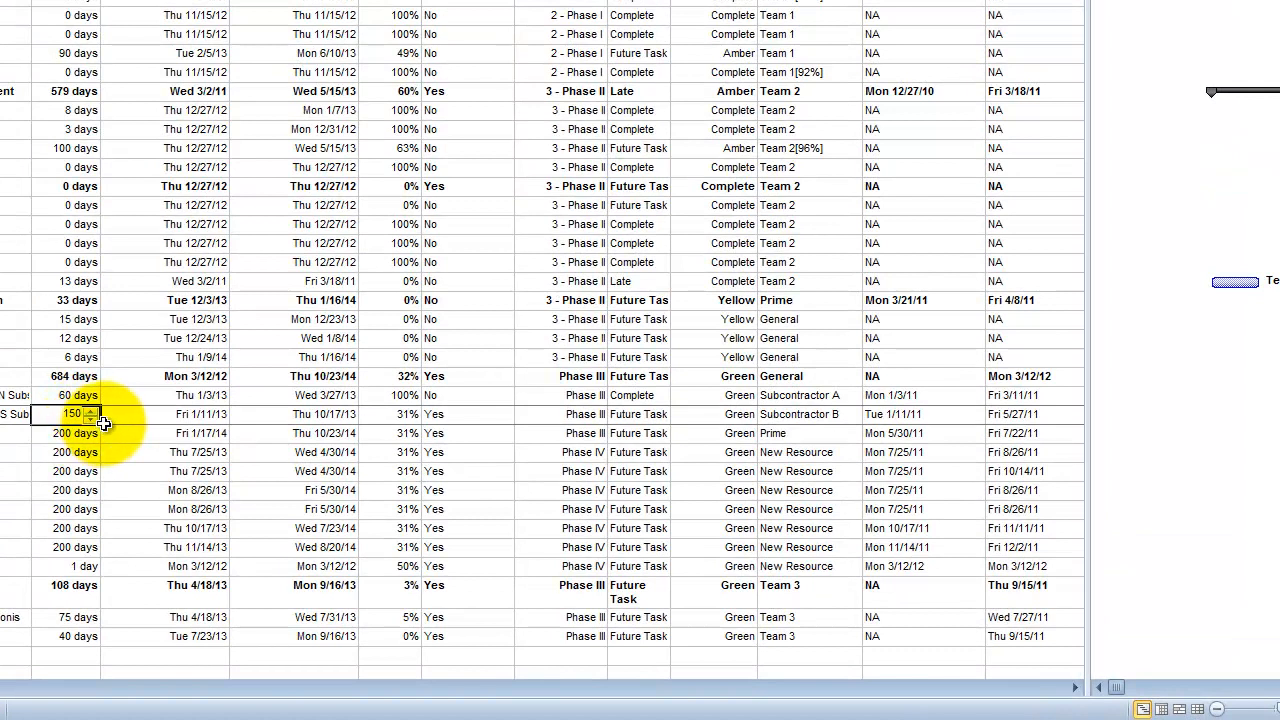
pyautogui.press('Return')
pyautogui.moveTo(98, 422); pyautogui.dragTo(40, 548)
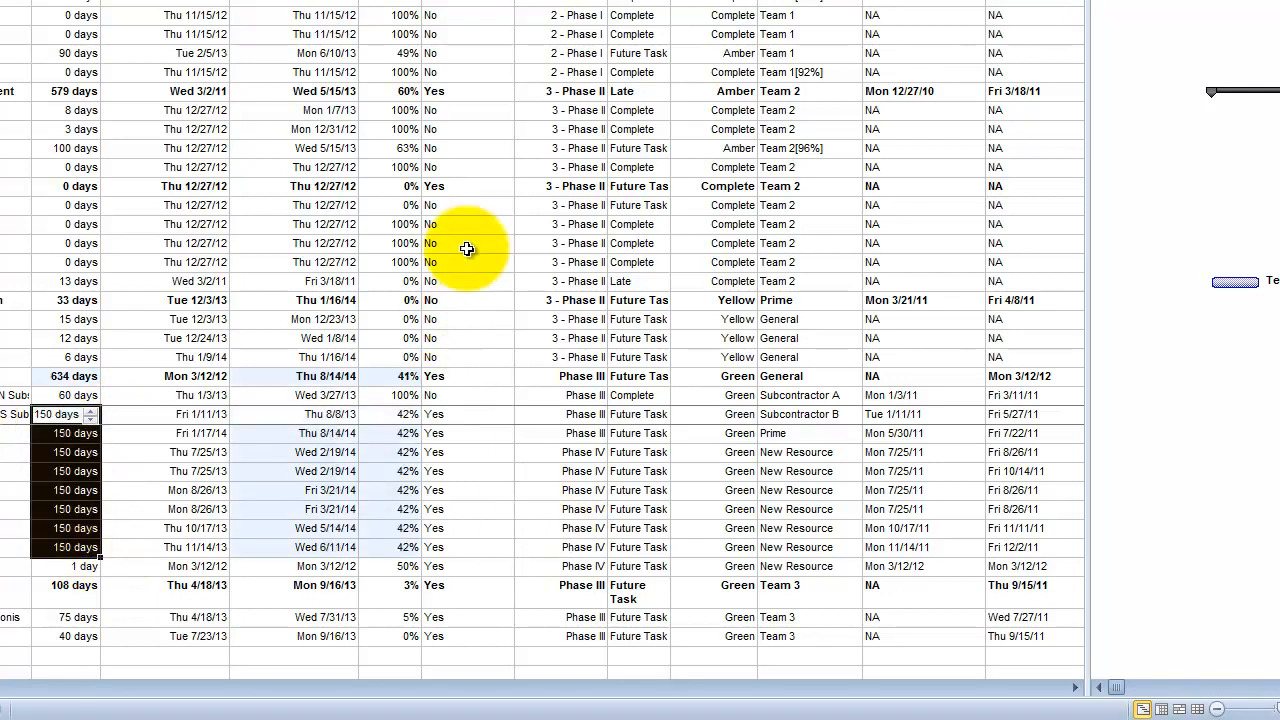
# - Set Flag20 to Yes for the Sheet-level measurements and Global measurements tasks
pyautogui.click(474, 205)
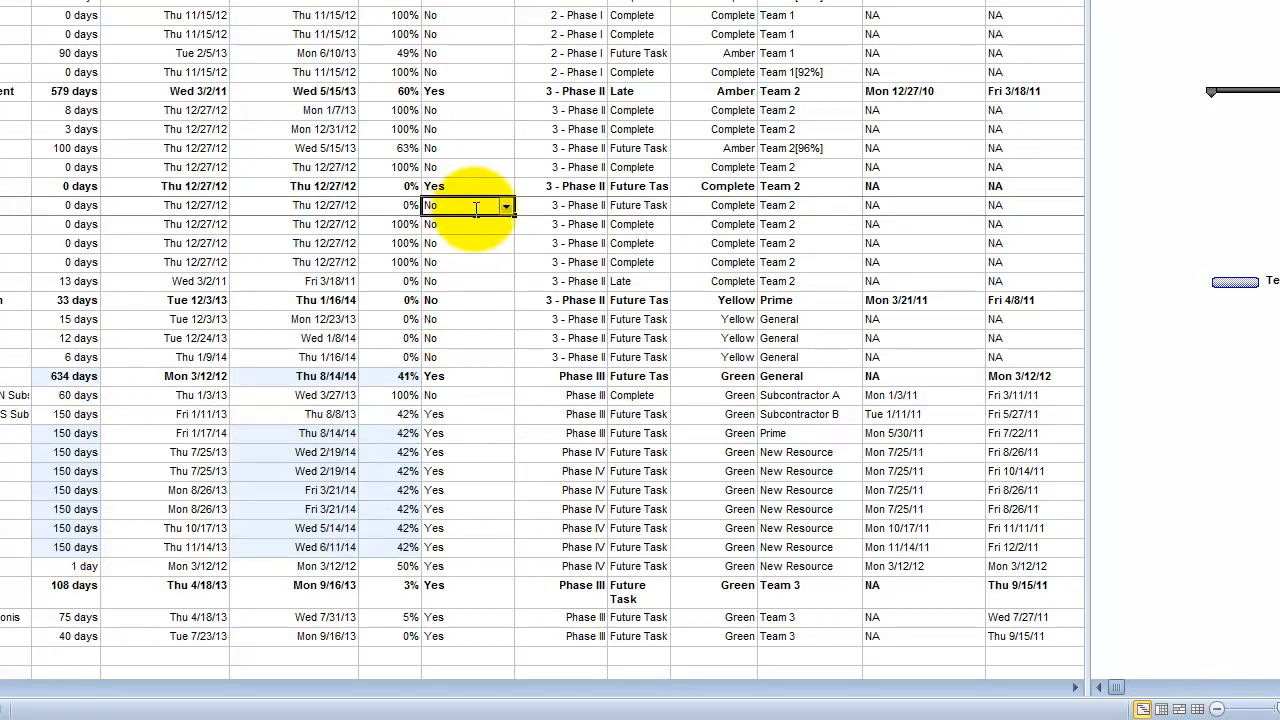
pyautogui.write('Yes')
pyautogui.click(479, 225)
pyautogui.write('Yes')
pyautogui.click(479, 243)
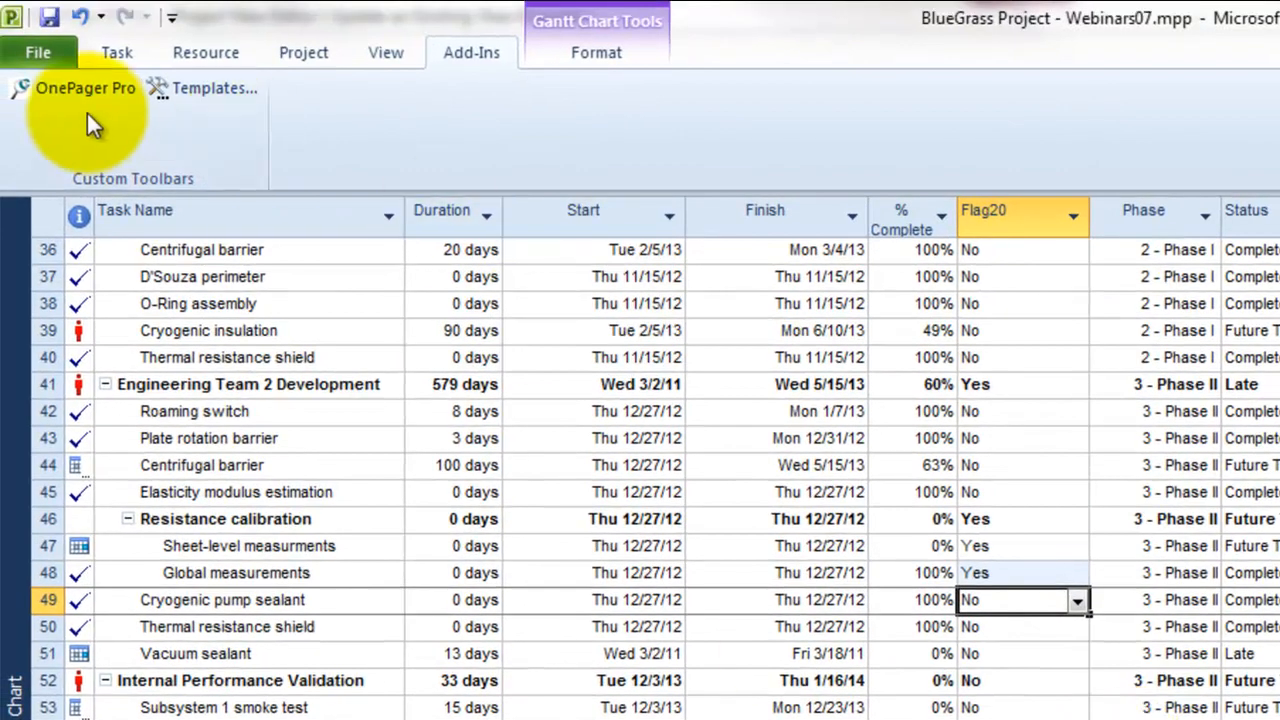
# - Launch OnePager Pro in UPDATE existing Project View mode and choose the view Updating Your Existing Project View
pyautogui.click(65, 84)
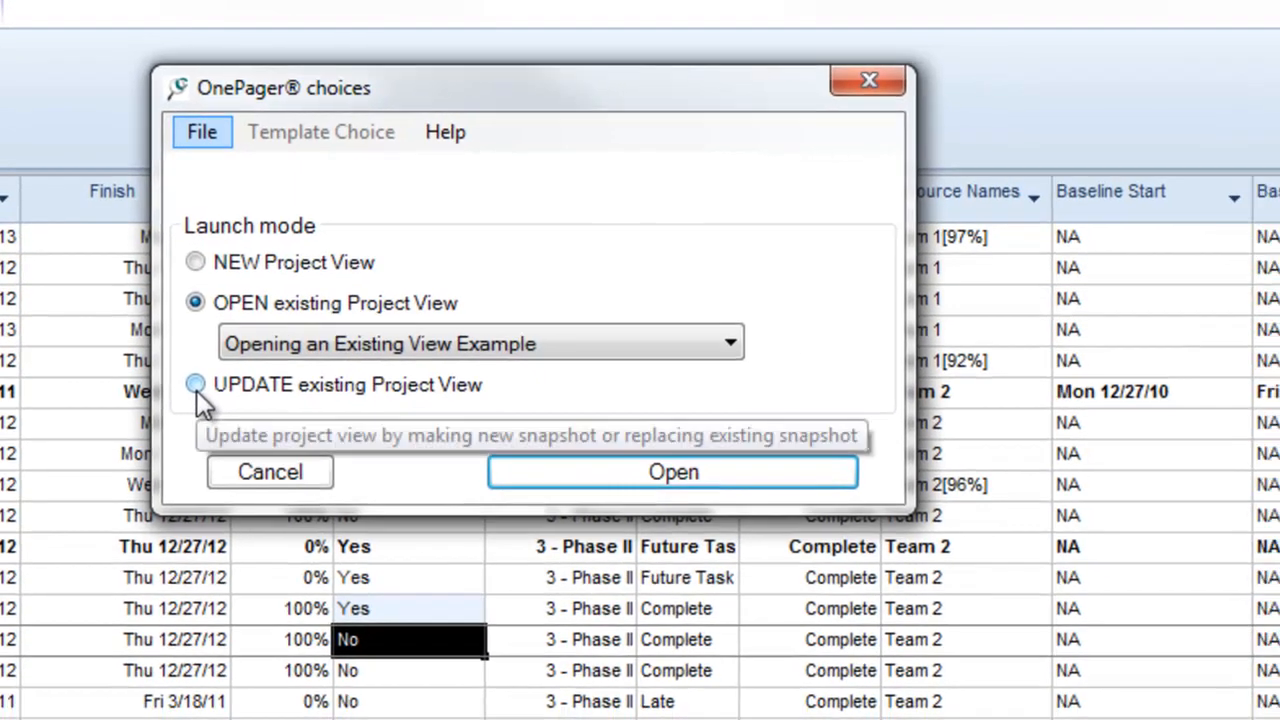
pyautogui.click(203, 399)
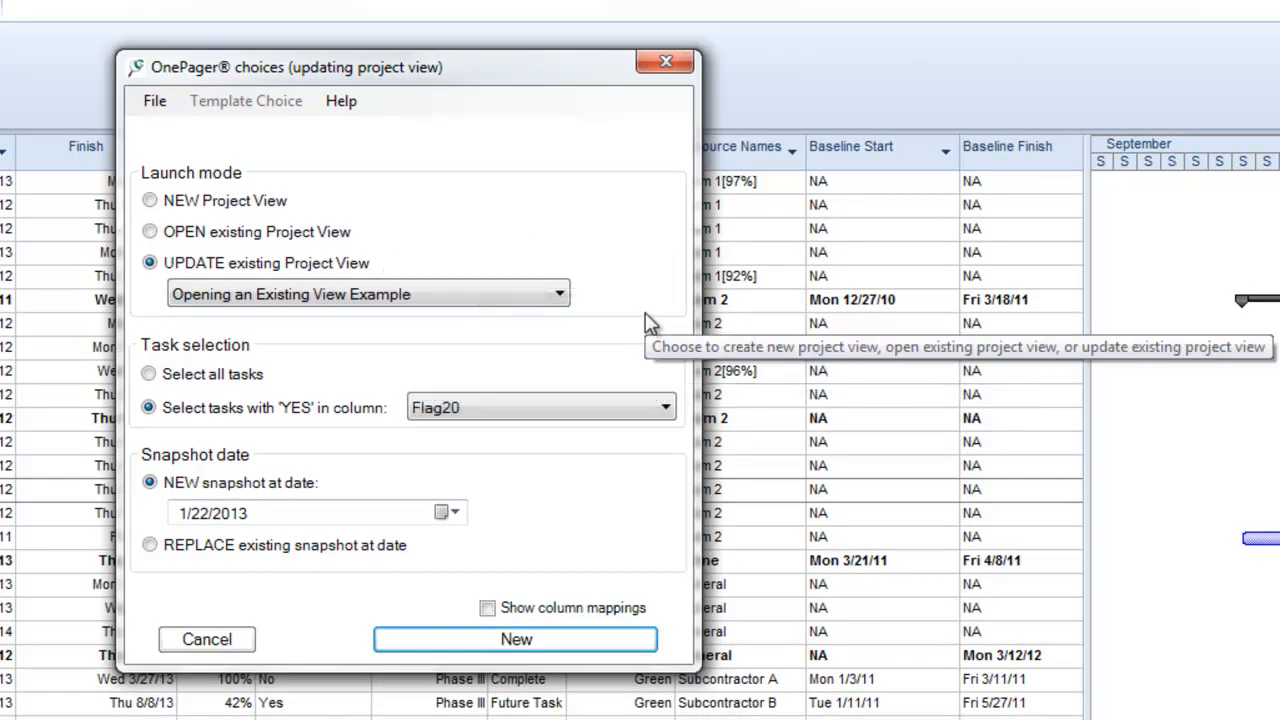
pyautogui.click(559, 294)
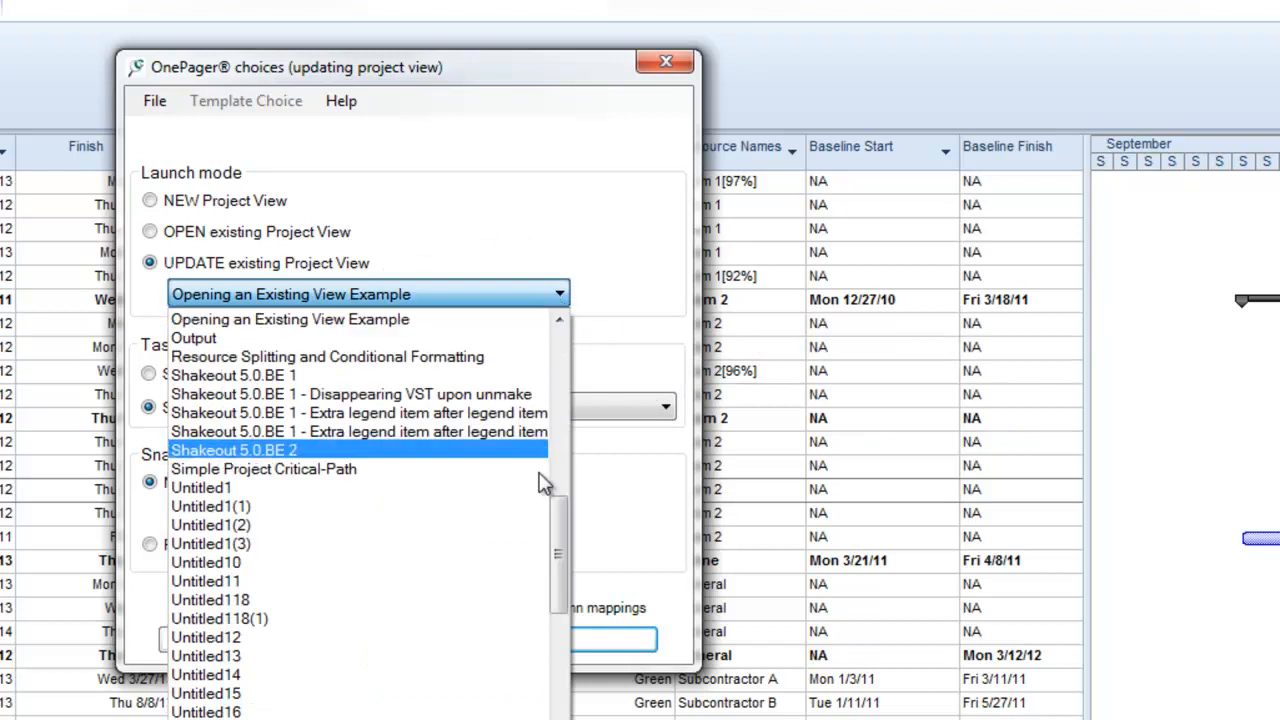
pyautogui.moveTo(559, 530); pyautogui.dragTo(560, 716)
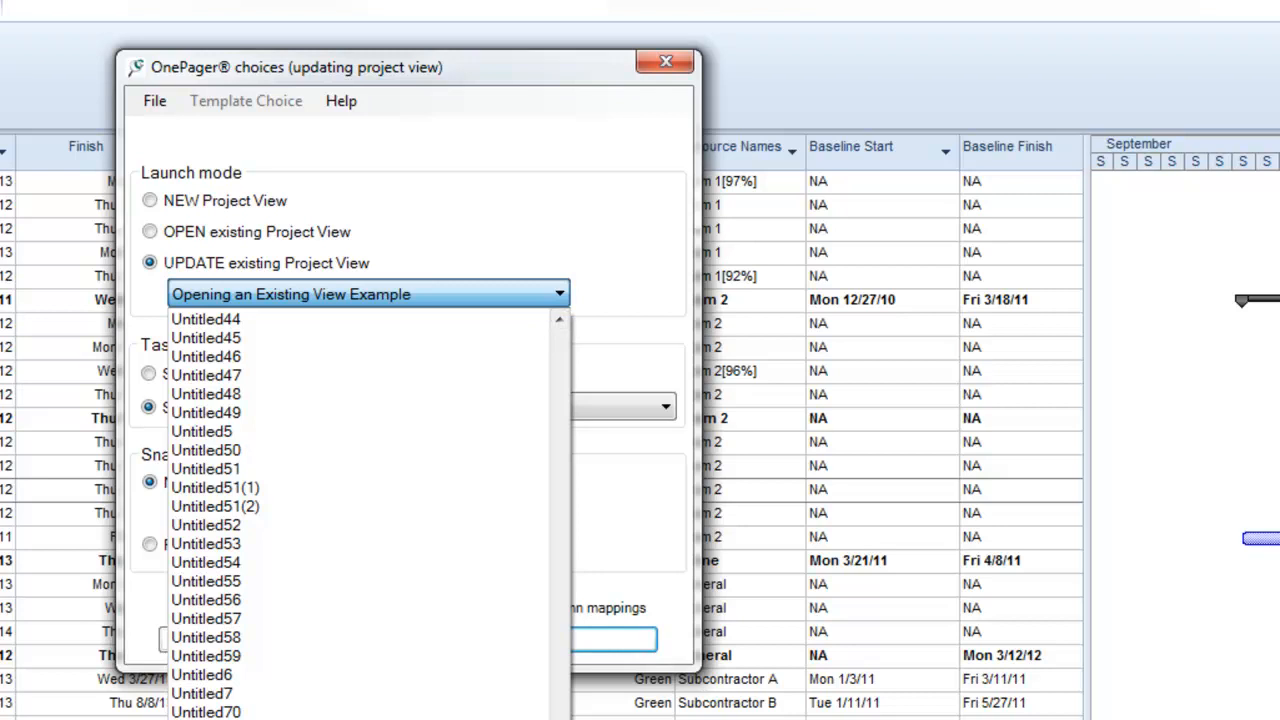
pyautogui.click(400, 716)
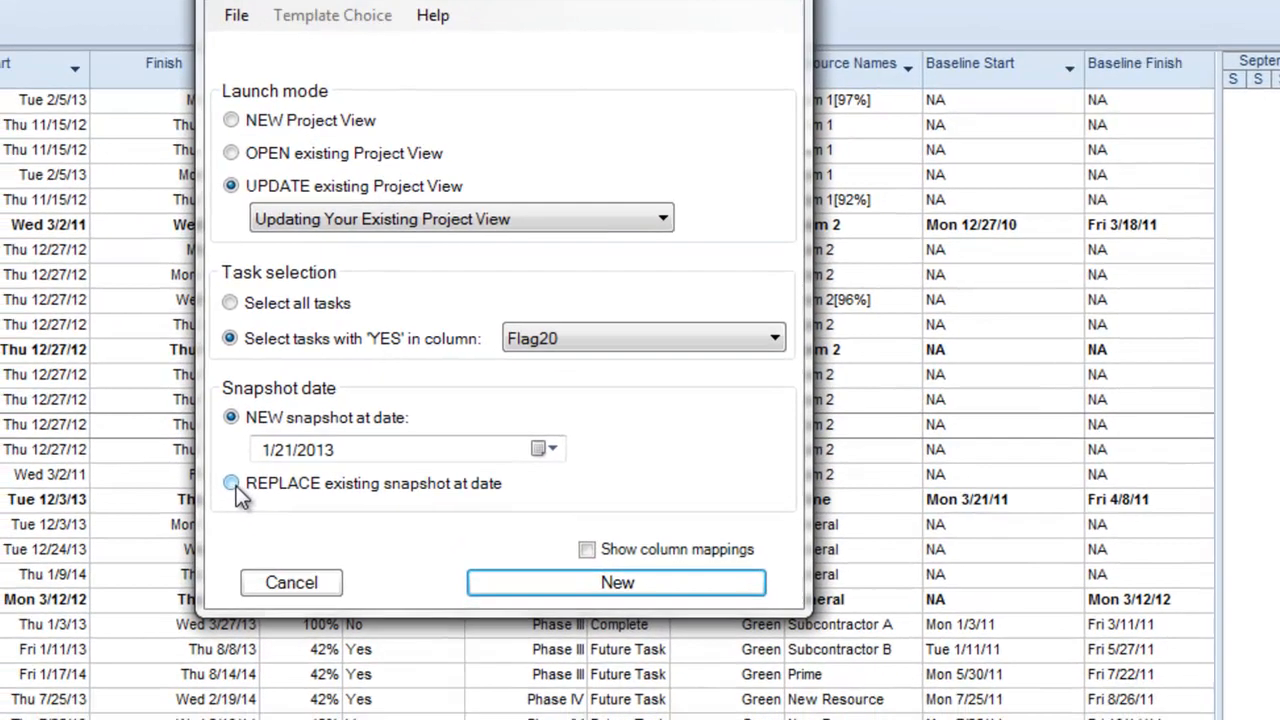
# - Replace the existing 1/19/2013 snapshot, updating dates and progress only
pyautogui.click(149, 545)
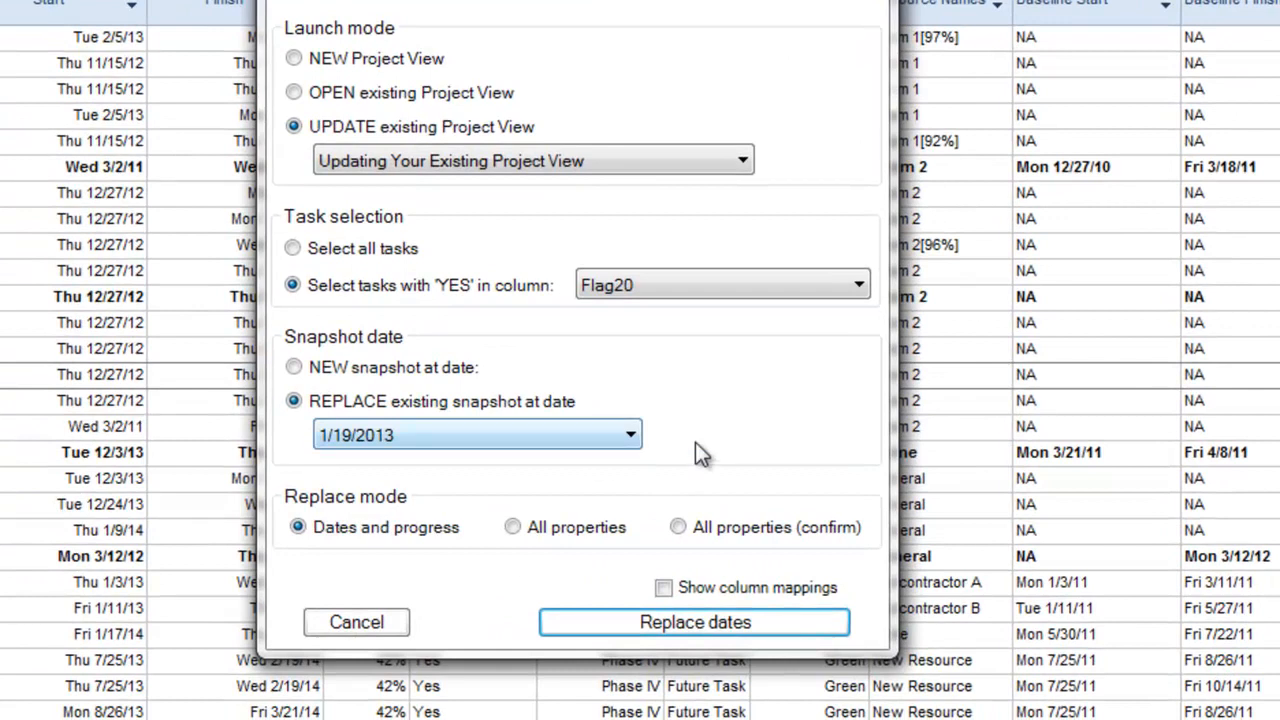
pyautogui.click(636, 440)
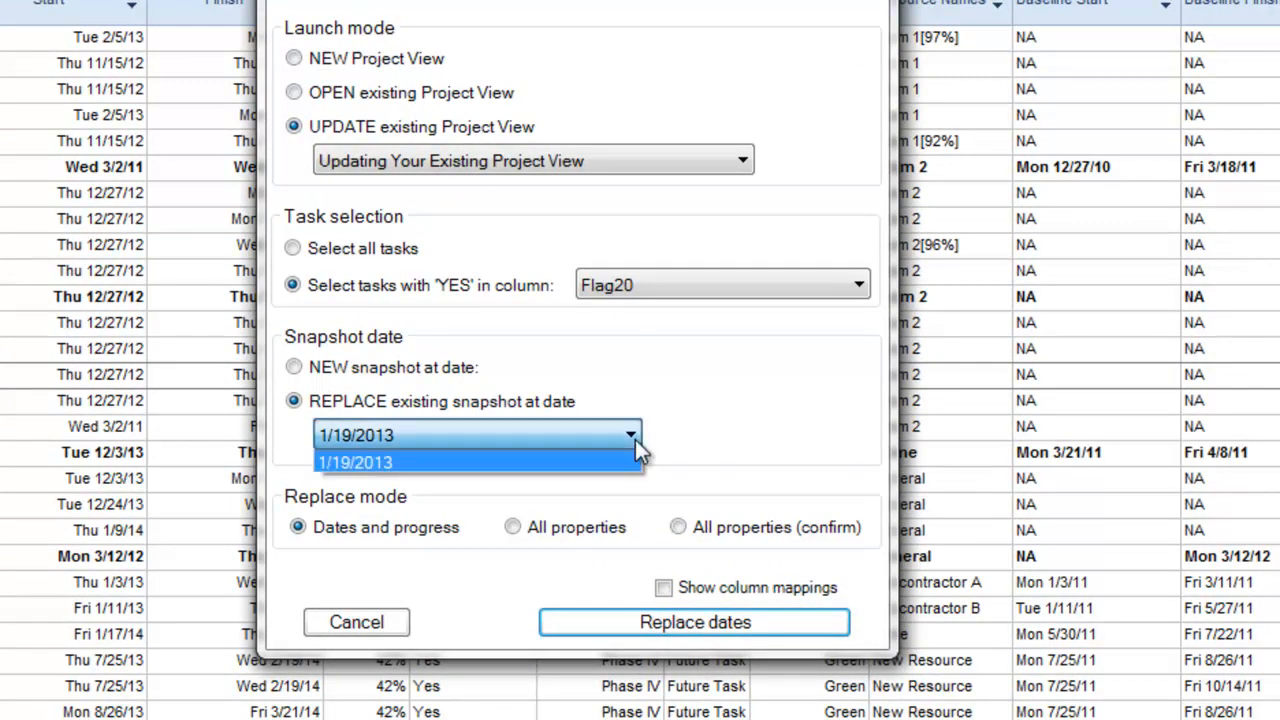
pyautogui.click(691, 437)
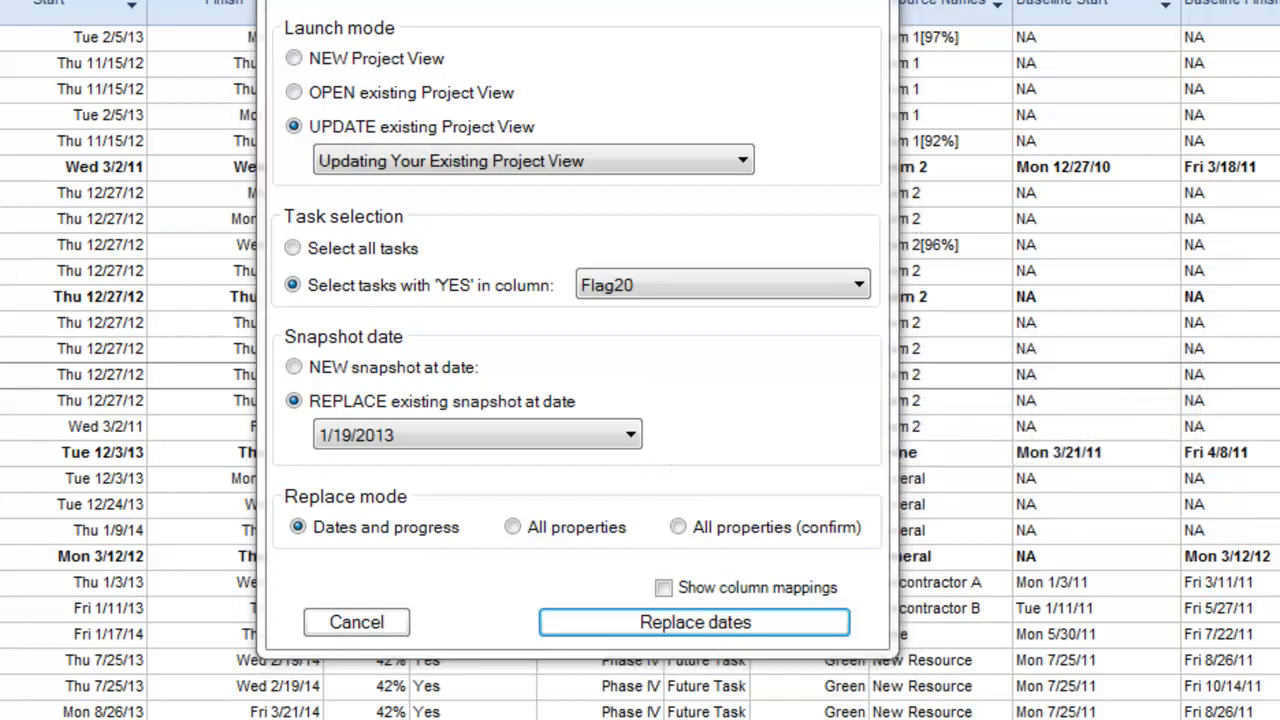
pyautogui.click(716, 623)
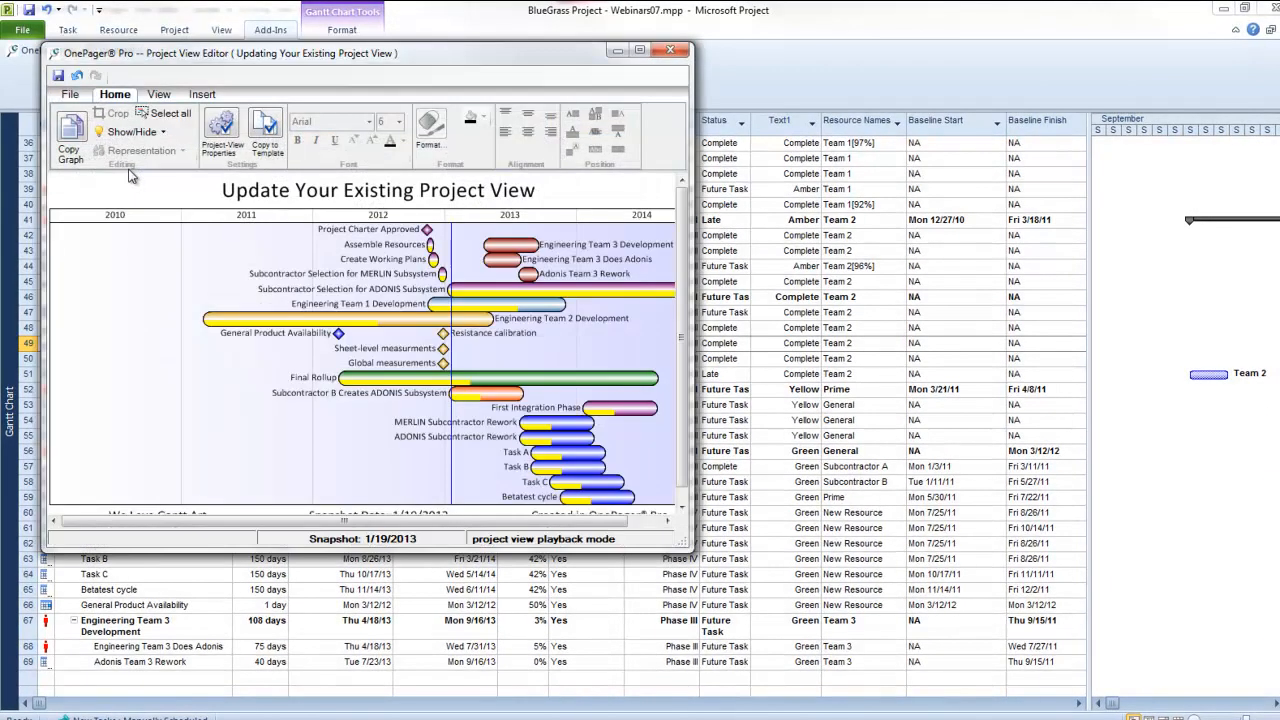
pyautogui.click(640, 49)
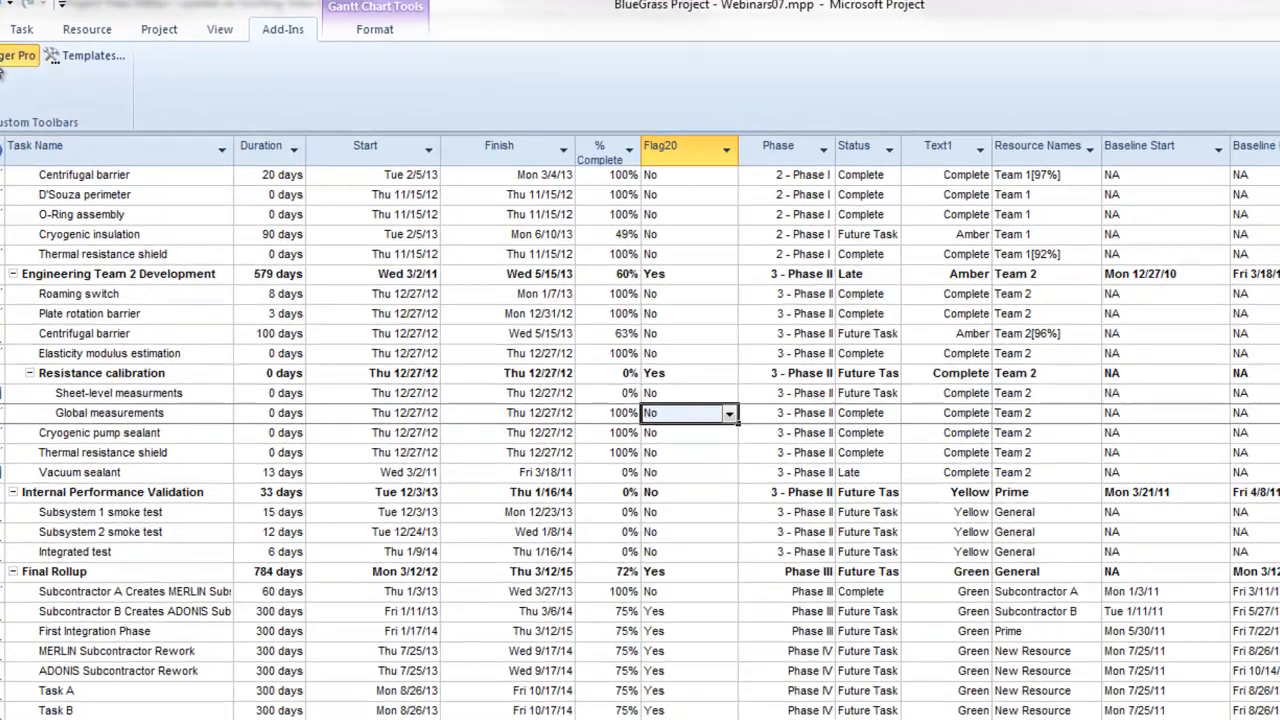
# - Update the view Update an Existing View Example with a new snapshot dated 1/28/2013
pyautogui.click(2, 64)
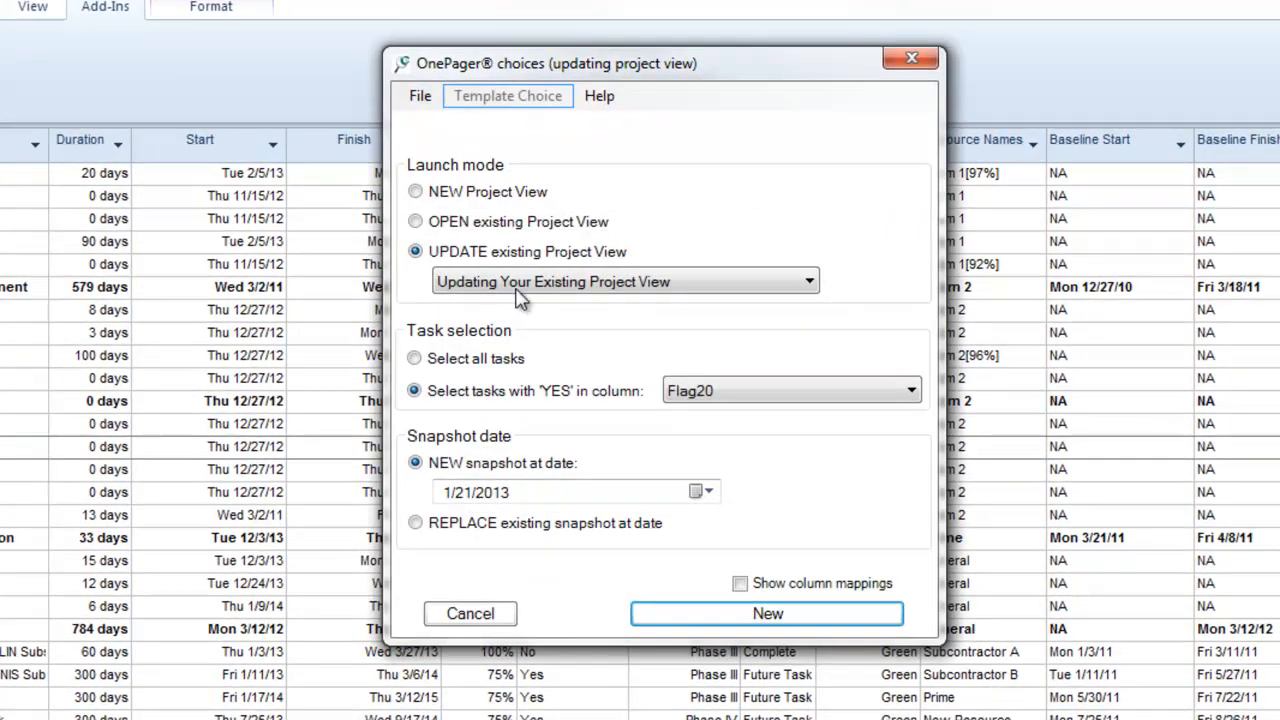
pyautogui.click(772, 285)
pyautogui.click(662, 714)
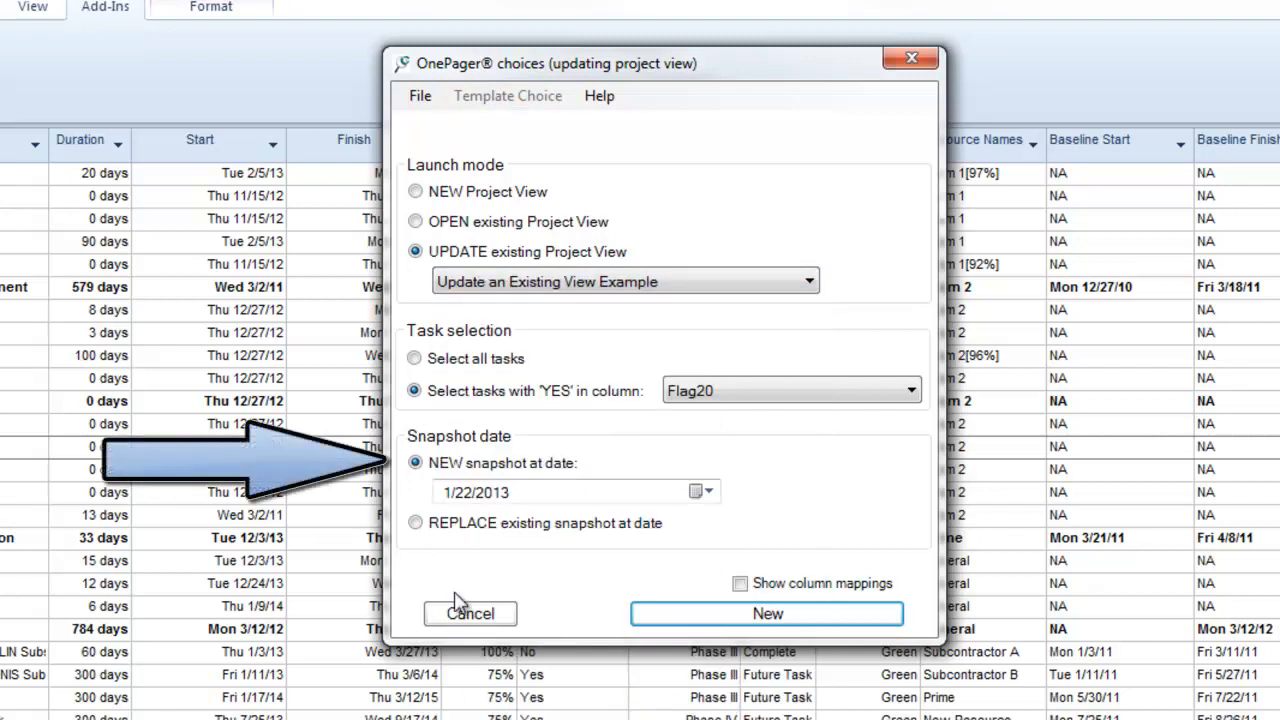
pyautogui.click(708, 492)
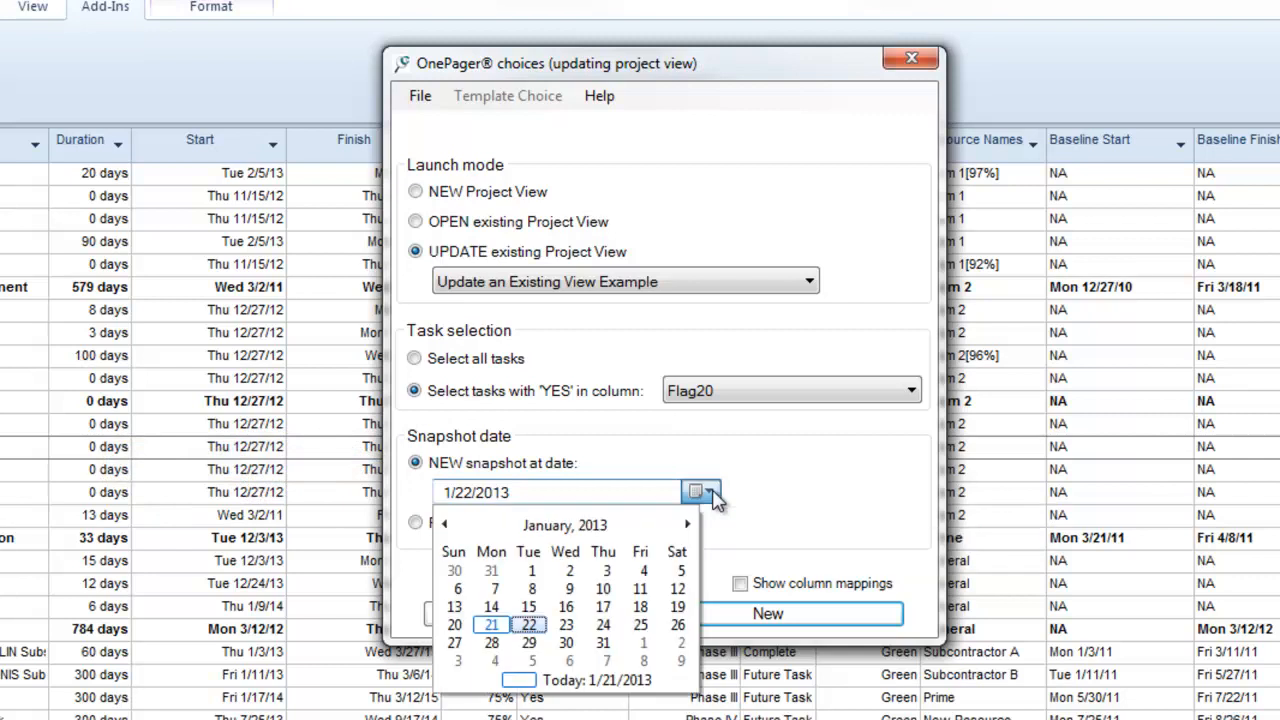
pyautogui.click(491, 643)
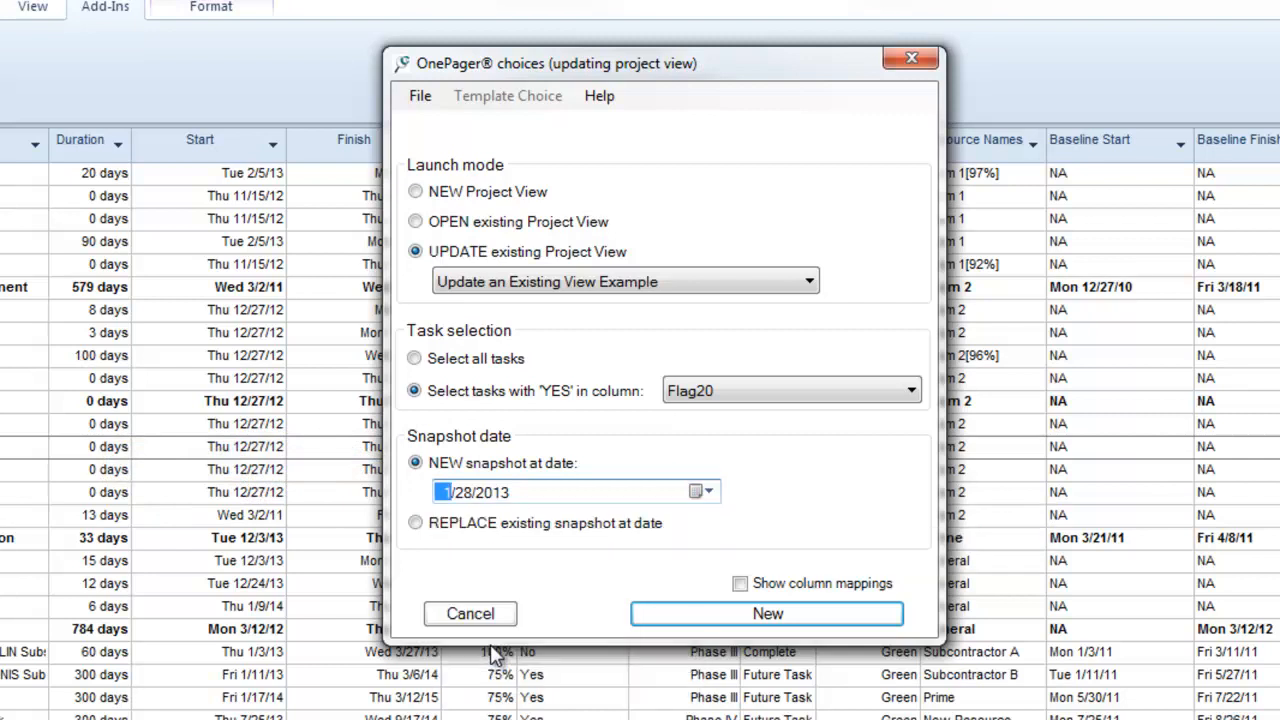
pyautogui.click(796, 620)
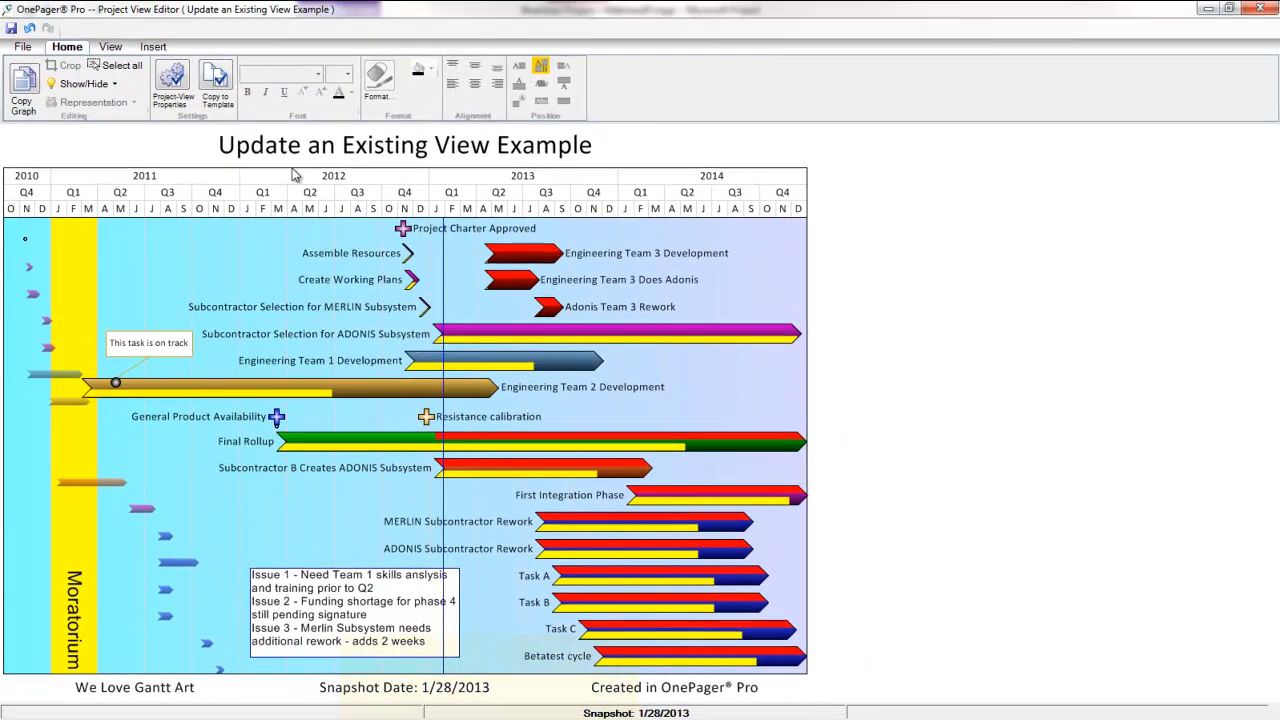
# - Browse the view's snapshots, displaying the 1/21/2013 snapshot from the snapshot list and stepping to the next one
pyautogui.click(114, 23)
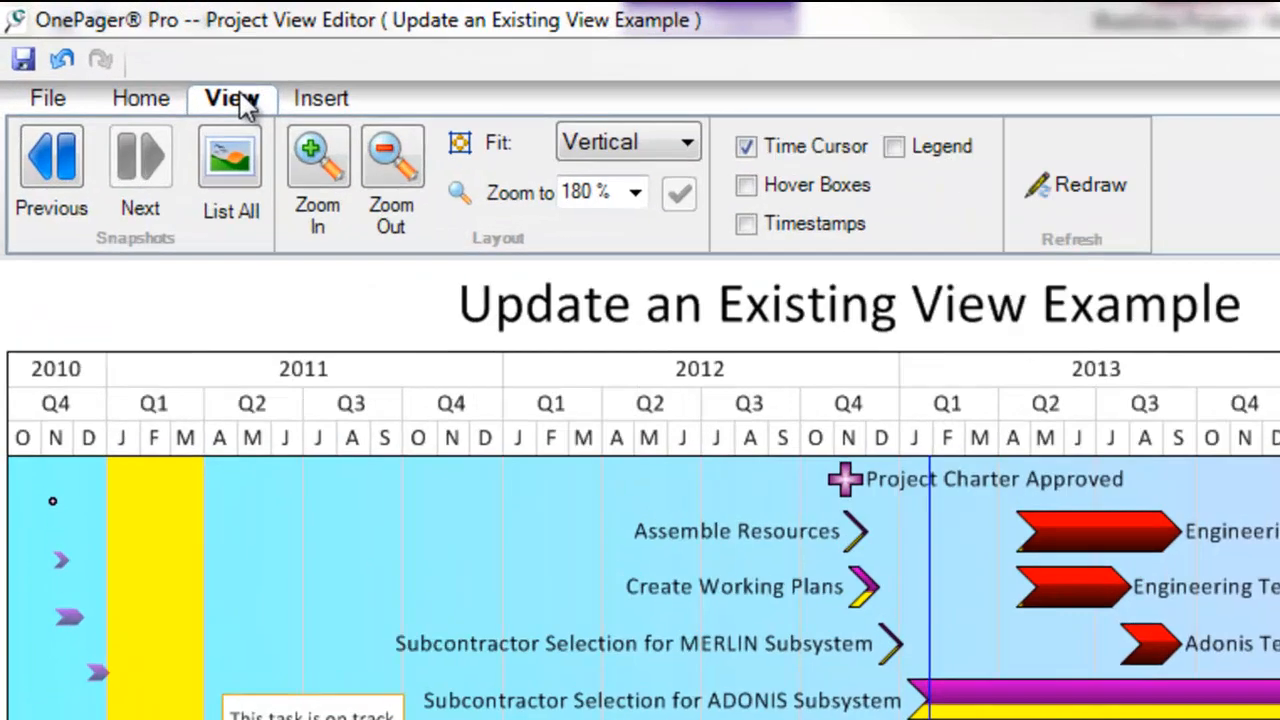
pyautogui.click(44, 186)
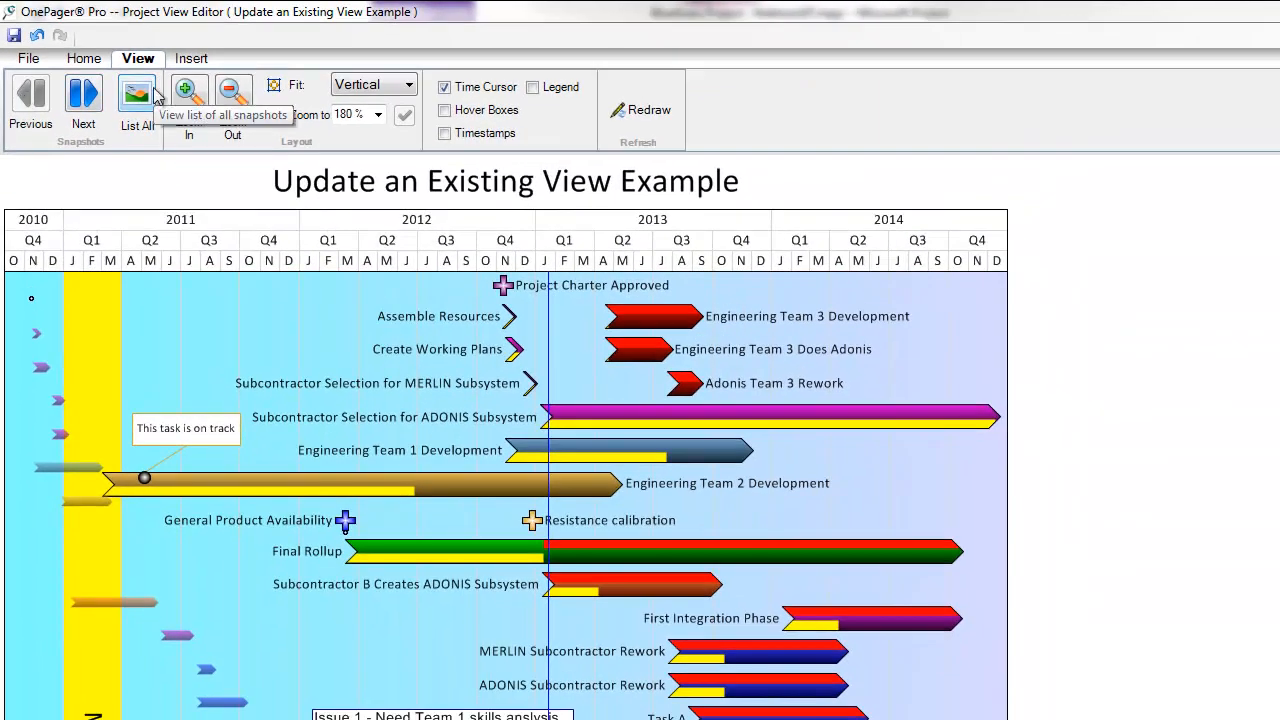
pyautogui.click(138, 95)
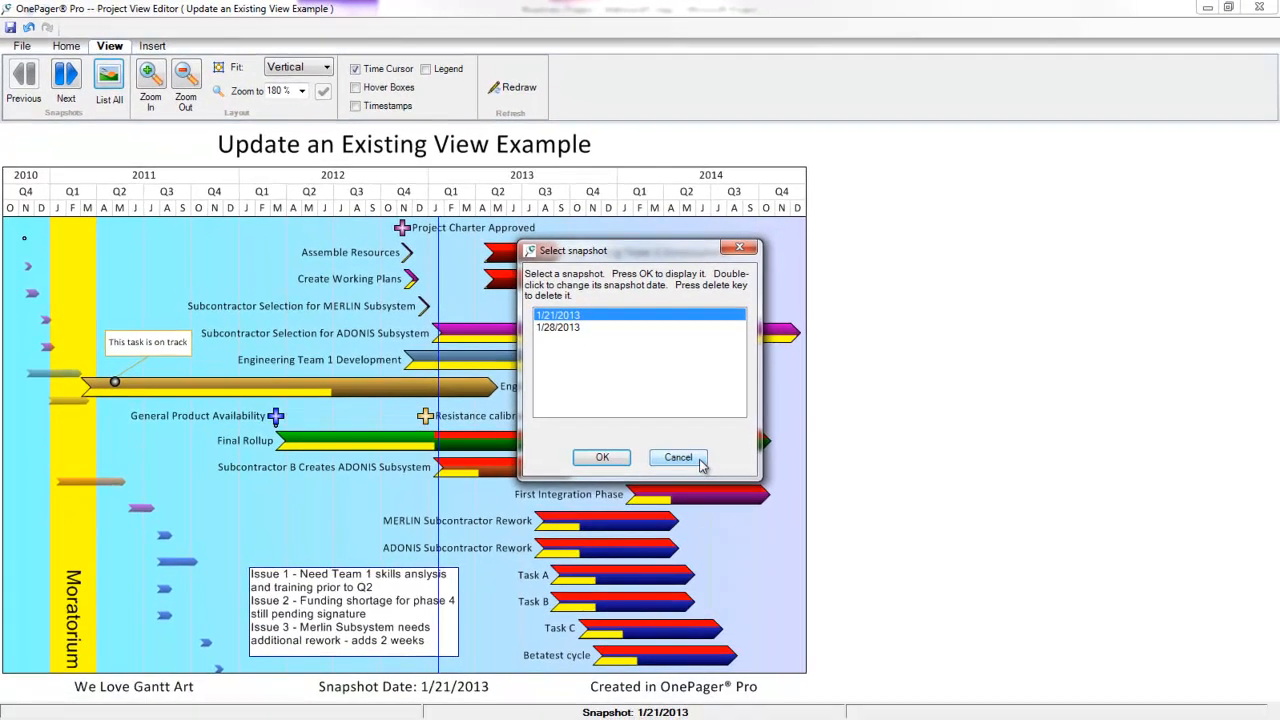
pyautogui.click(722, 478)
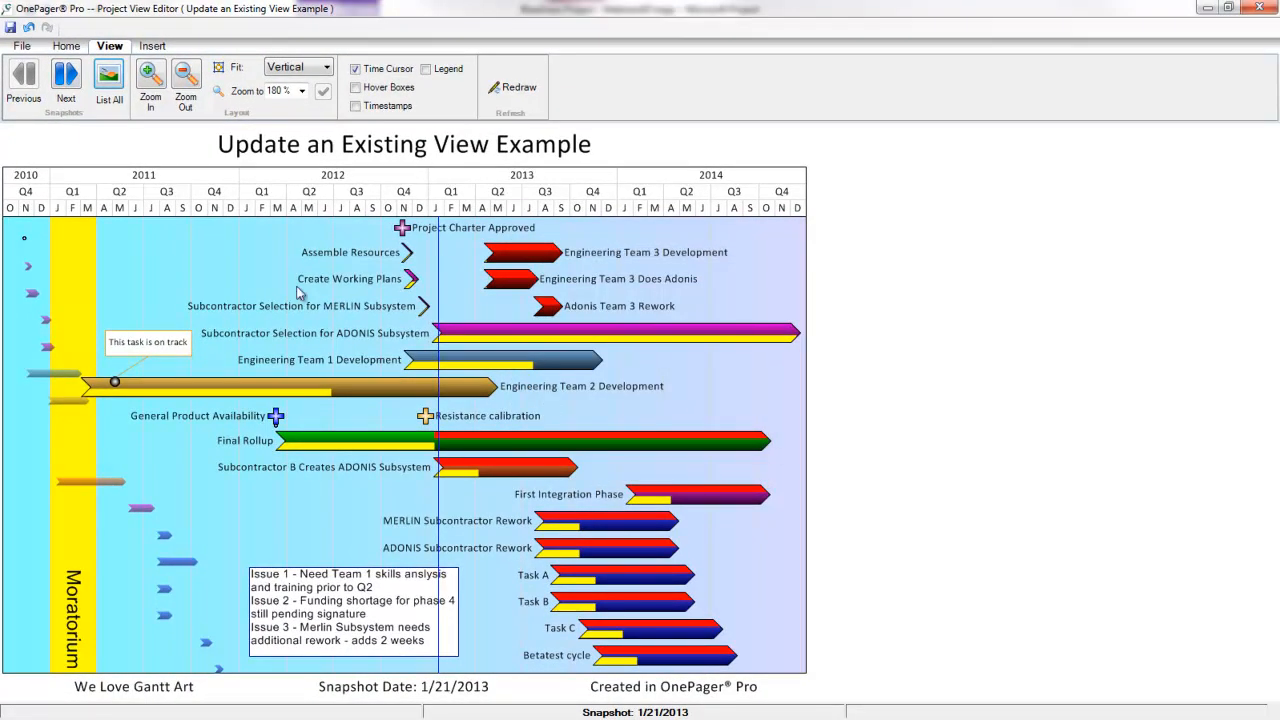
pyautogui.click(60, 86)
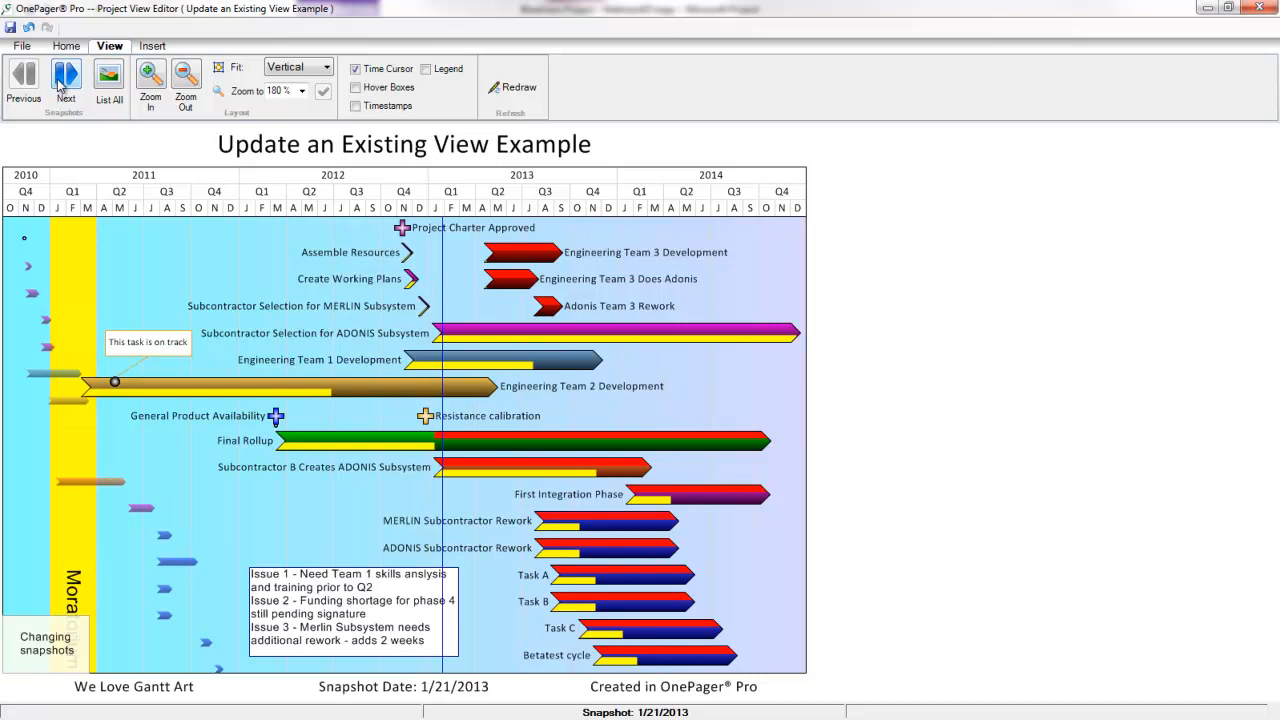